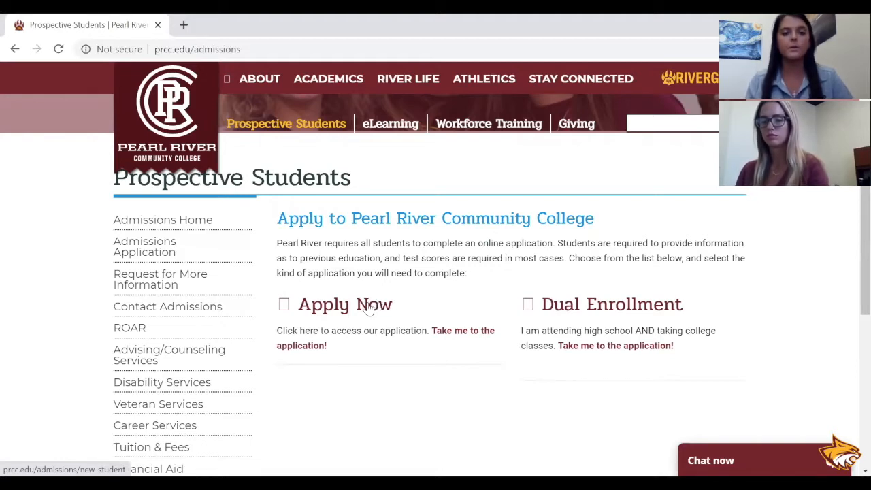
Go from the Apply Now page through the application for admission to the first-time user account creation form.
left_click(368, 308)
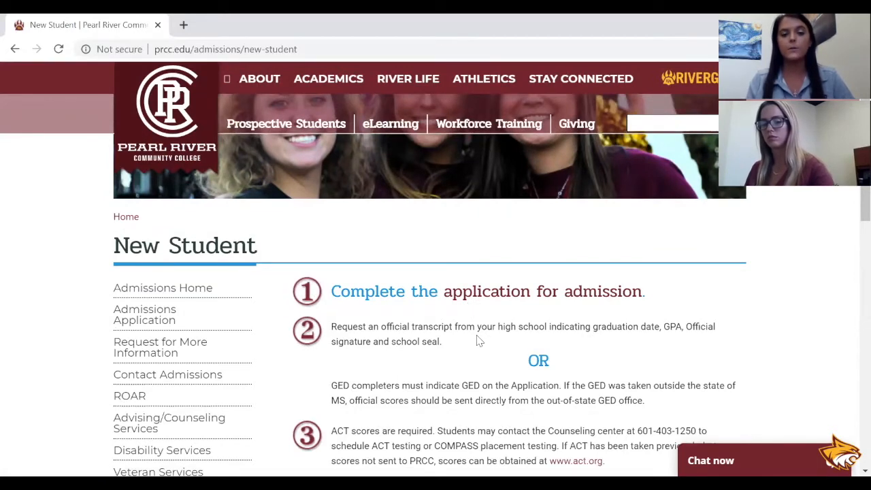
left_click(486, 300)
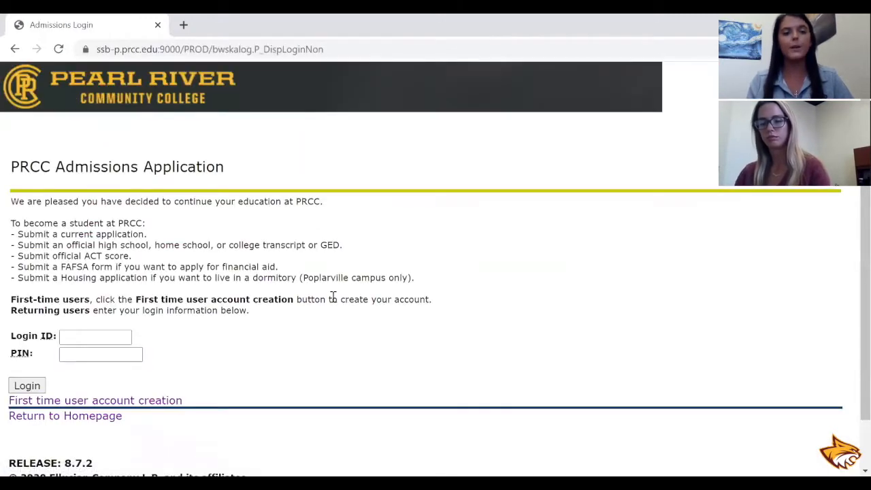
left_click(147, 403)
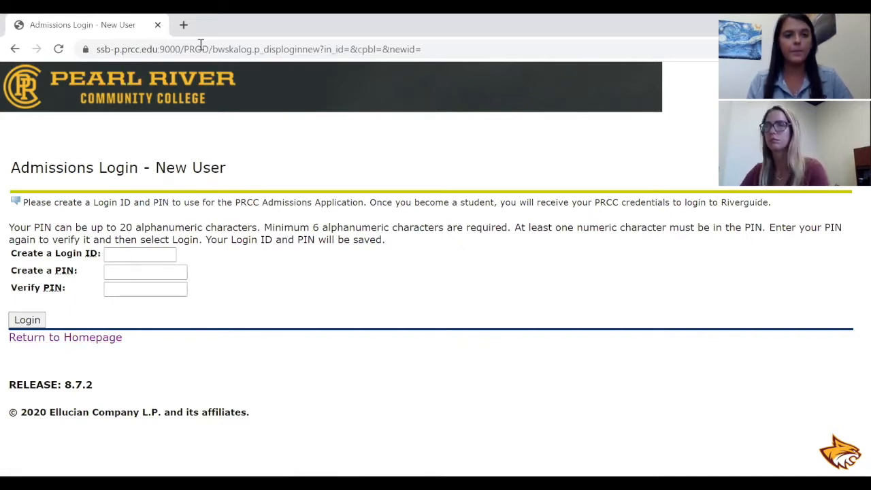
In a new browser tab, open the PRCC site and reach the admissions application login for new prospective students.
left_click(183, 24)
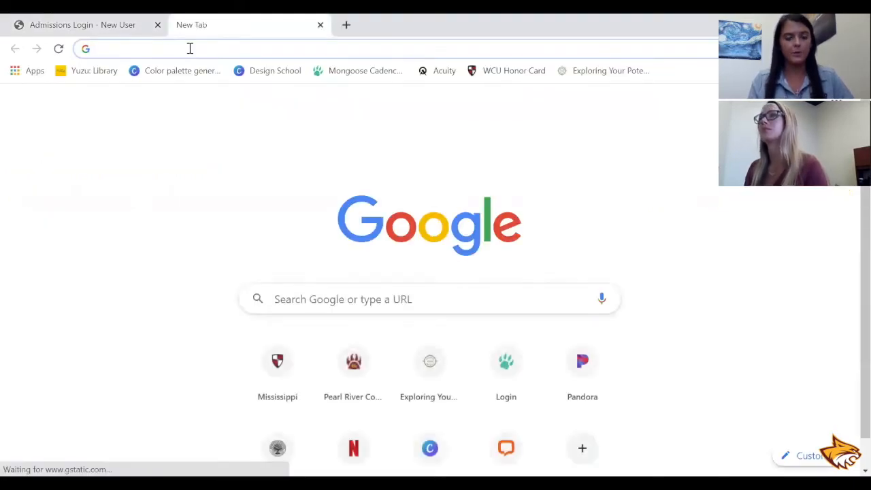
type("prcc")
key("Return")
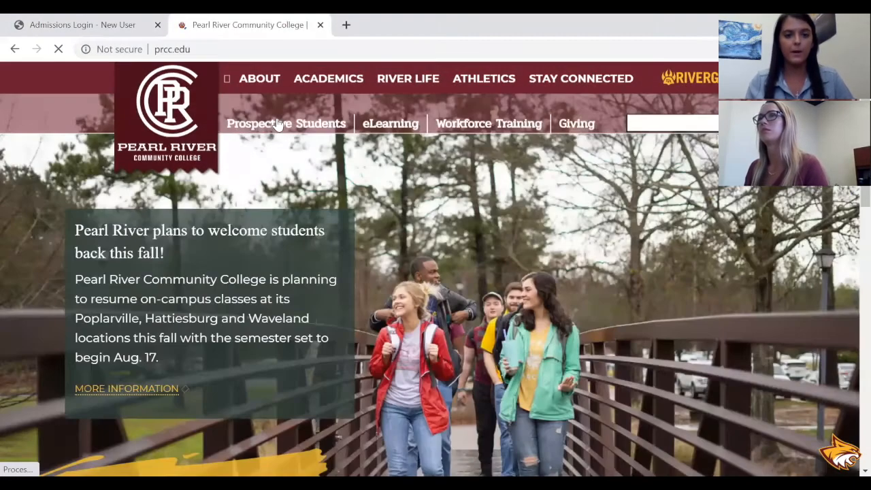
left_click(279, 119)
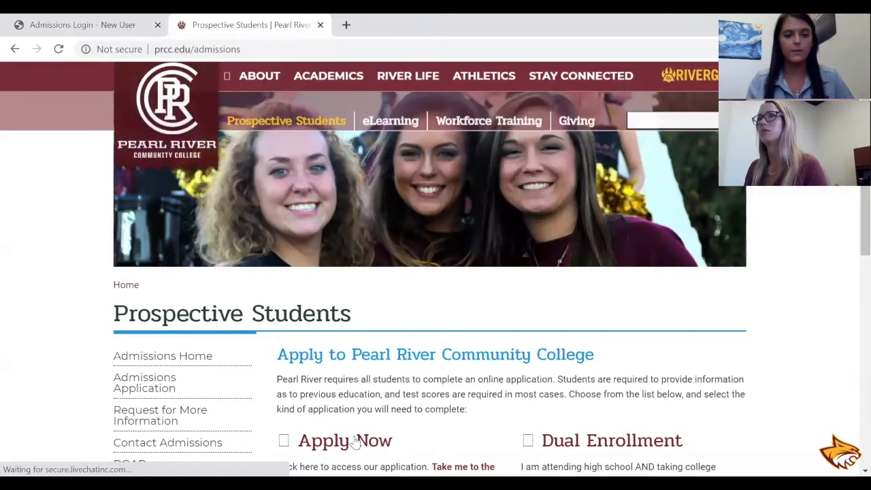
left_click(362, 353)
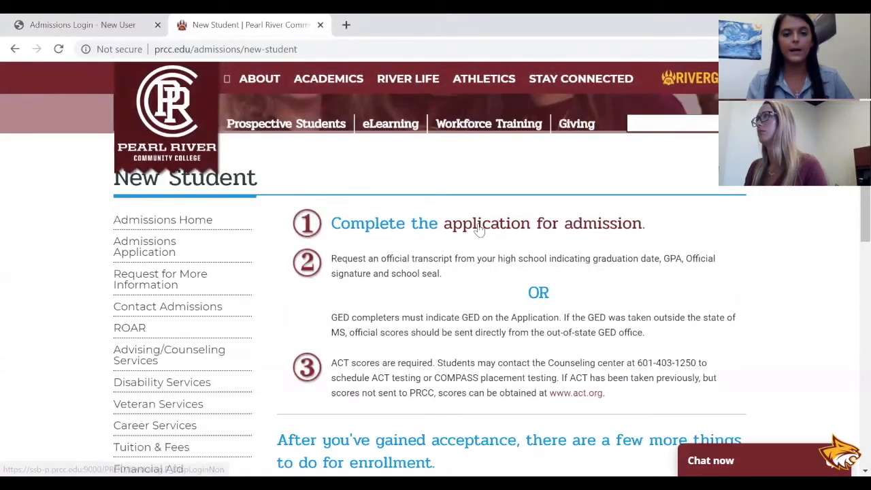
left_click(477, 227)
Log in to the admissions application as a returning user with the login ID and PIN.
left_click(79, 336)
type("pr")
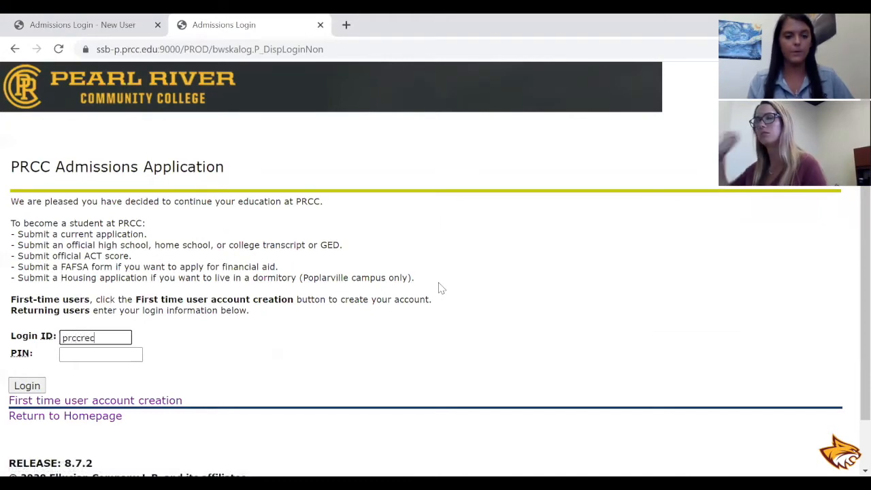
type("ccrec")
key("Tab")
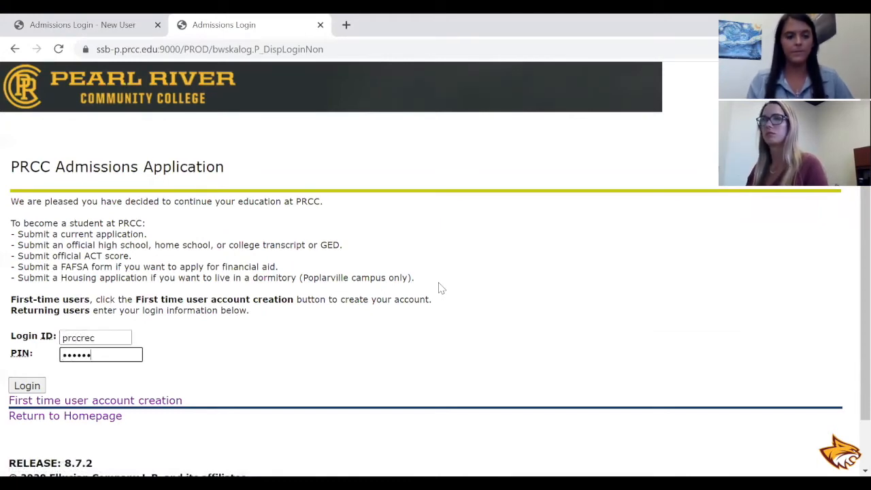
left_click(28, 385)
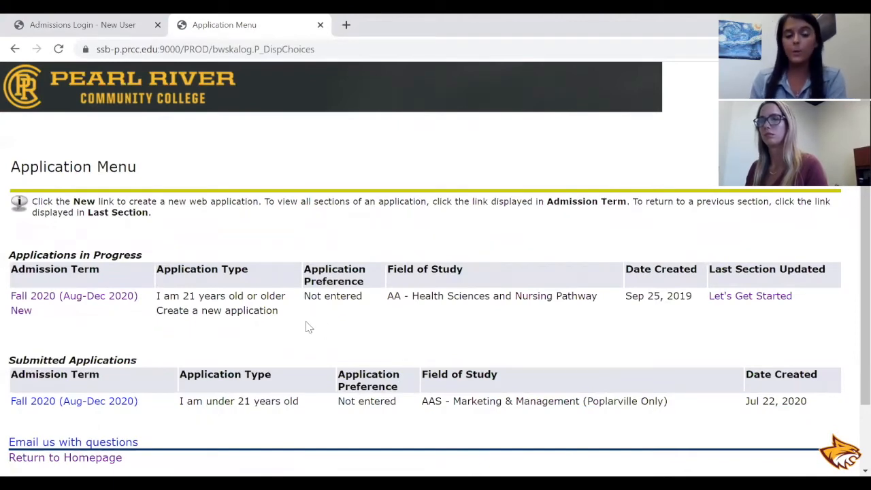
Create a new web application with the application type "I am under 21 years old".
scroll(309, 328, "down", 1)
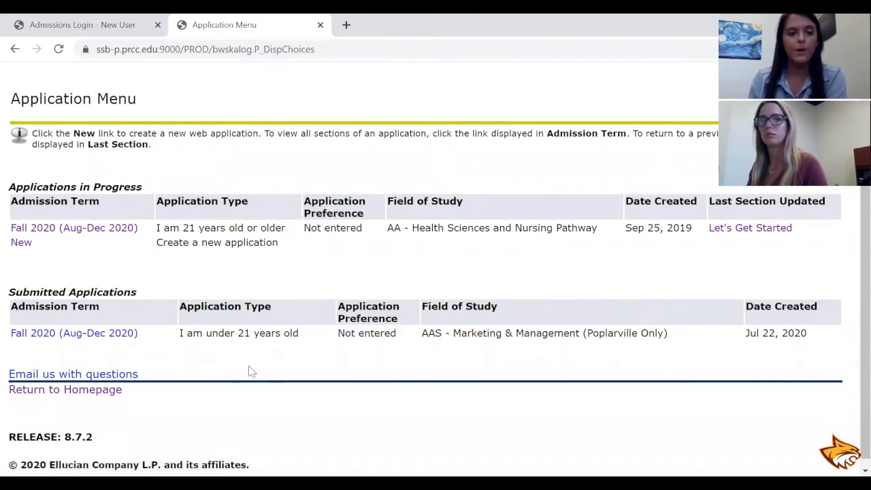
scroll(251, 371, "up", 1)
left_click(20, 310)
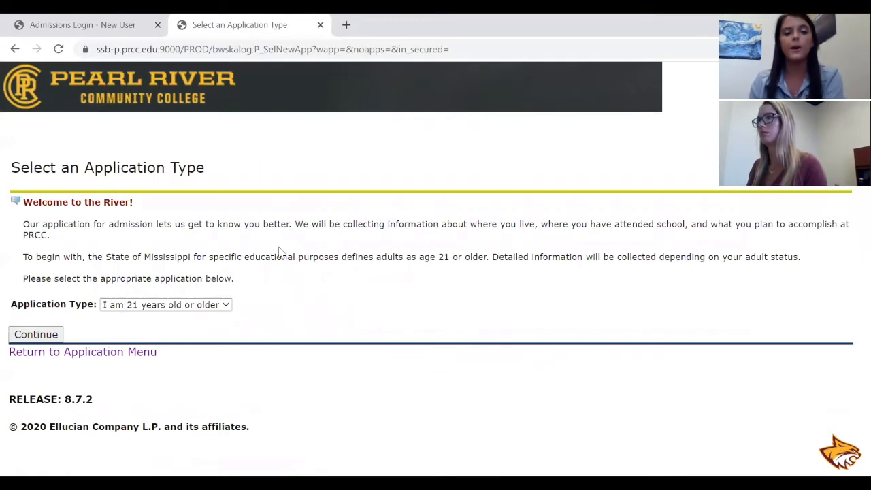
left_click(226, 307)
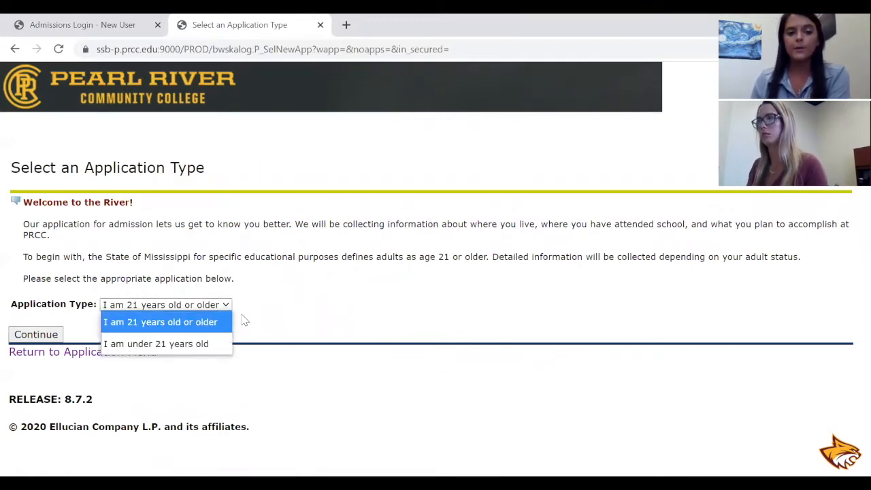
left_click(217, 349)
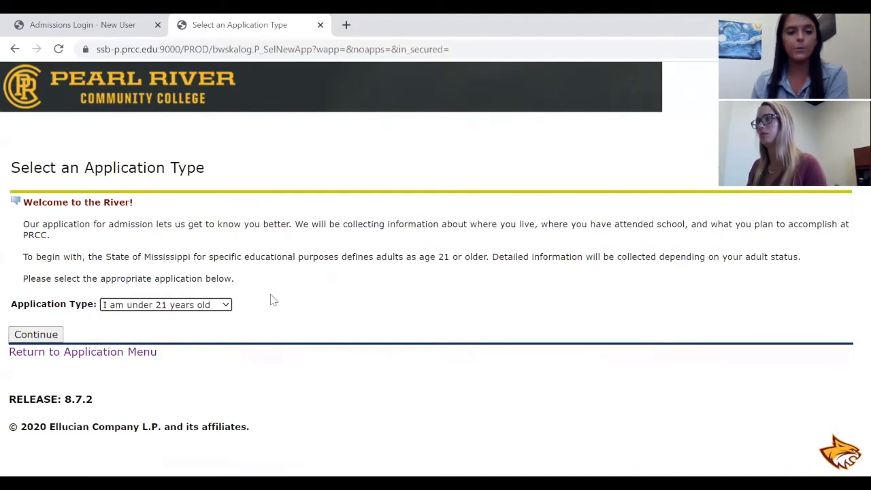
left_click(38, 339)
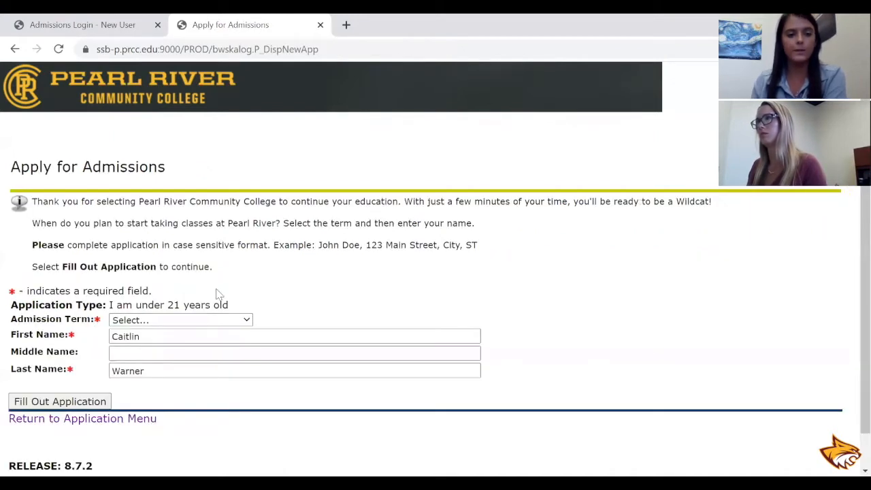
Set the admission term to Fall 2020 (Aug-Dec 2020) and proceed to the application checklist.
left_click(248, 325)
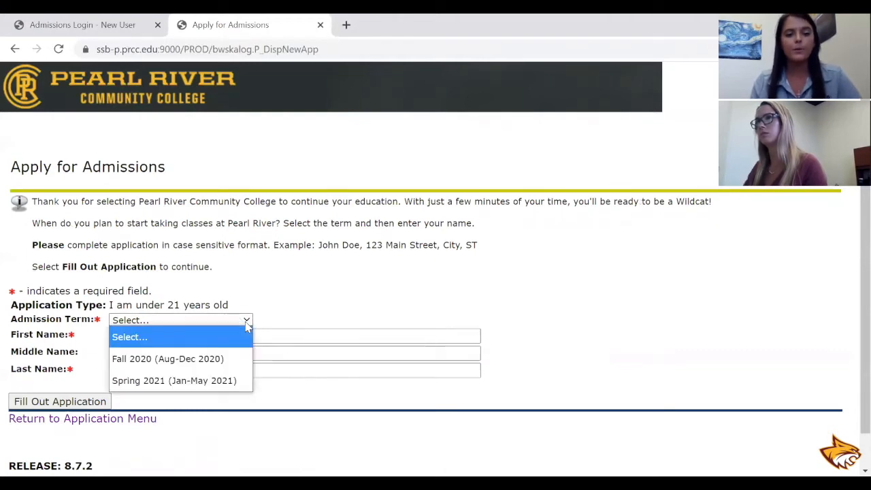
left_click(237, 359)
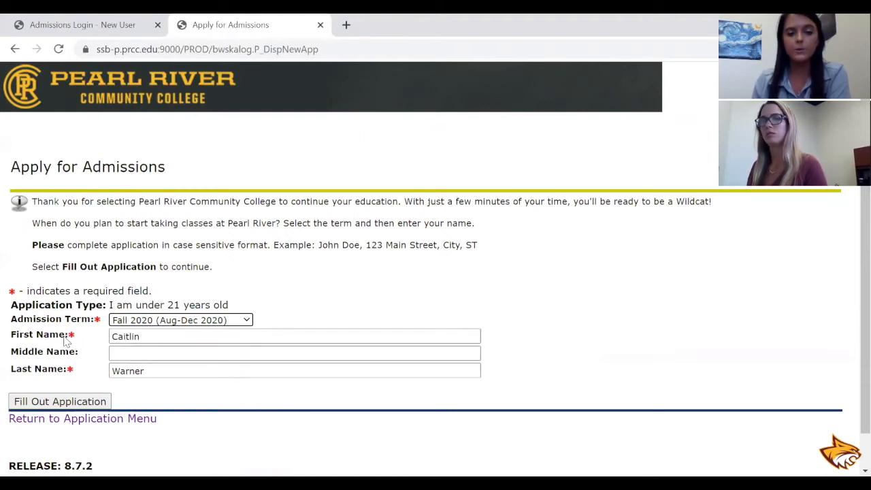
left_click(72, 406)
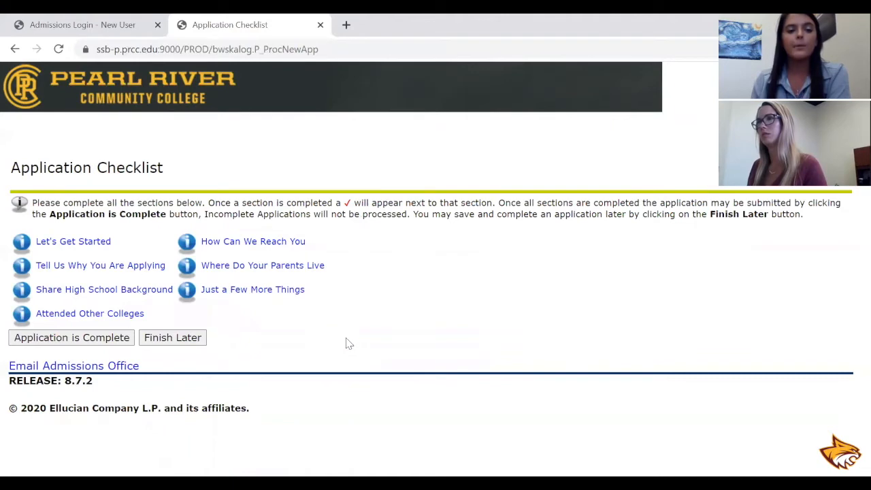
Complete the Let's Get Started section, answering No to having previously attended PRCC.
left_click(63, 245)
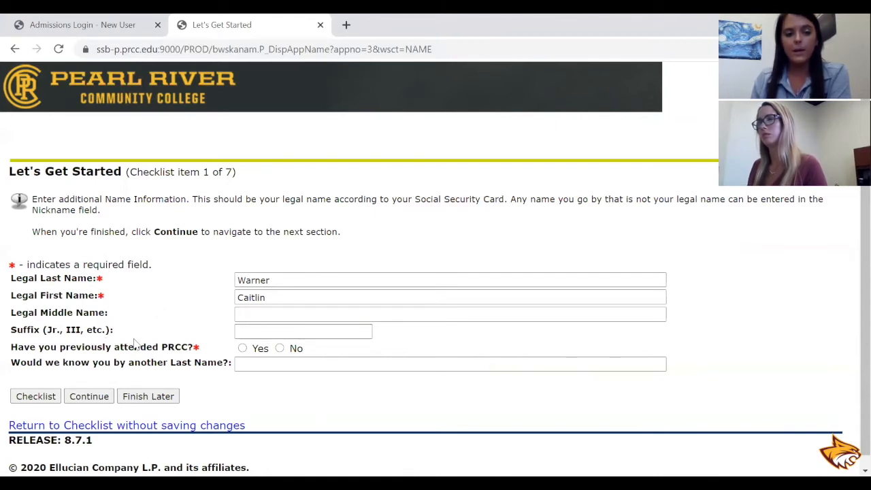
left_click(280, 349)
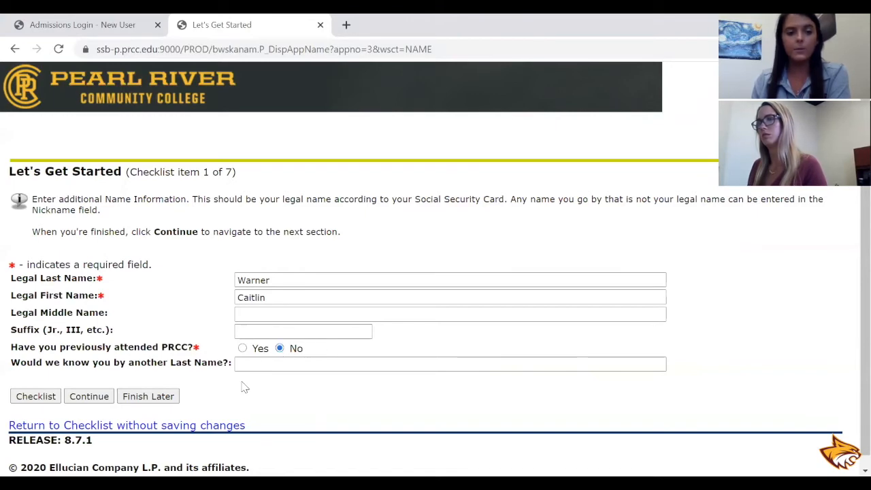
left_click(96, 400)
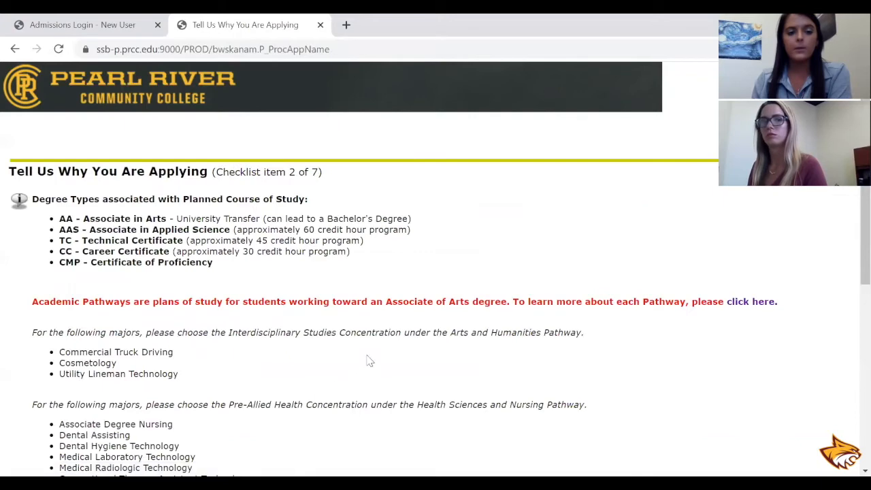
Answer No to attending high school and college simultaneously, Yes to the Poplarville campus, and No to Forrest County Center, Hancock Center and Online Only.
scroll(386, 354, "down", 1)
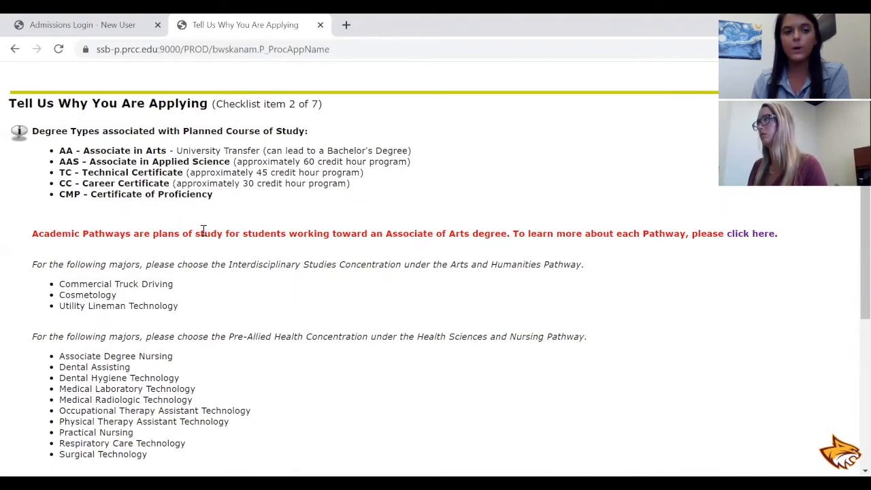
scroll(247, 306, "down", 3)
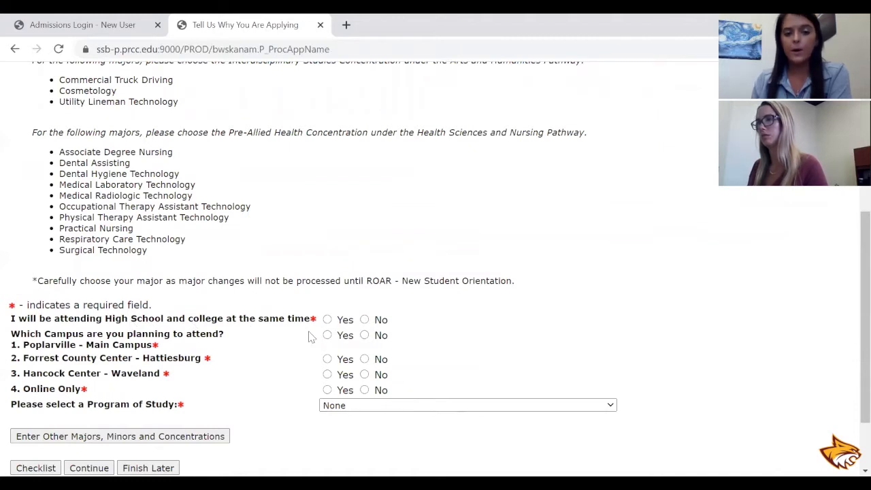
left_click(365, 320)
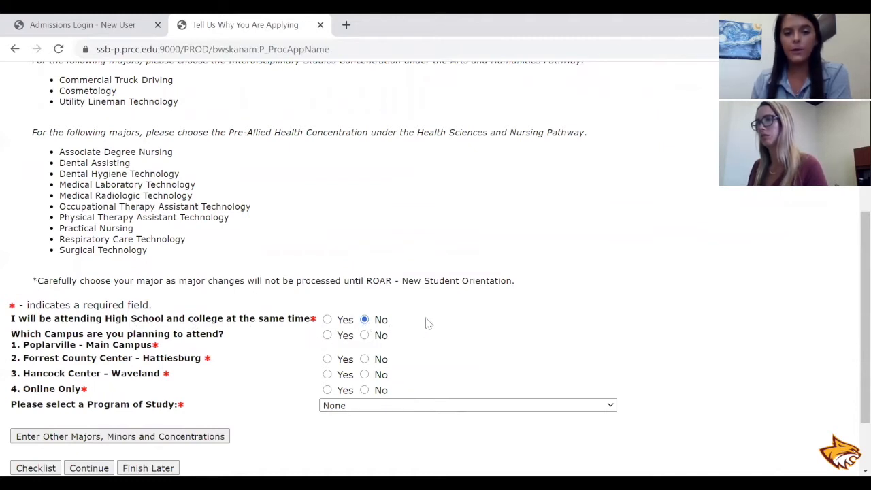
scroll(427, 322, "down", 1)
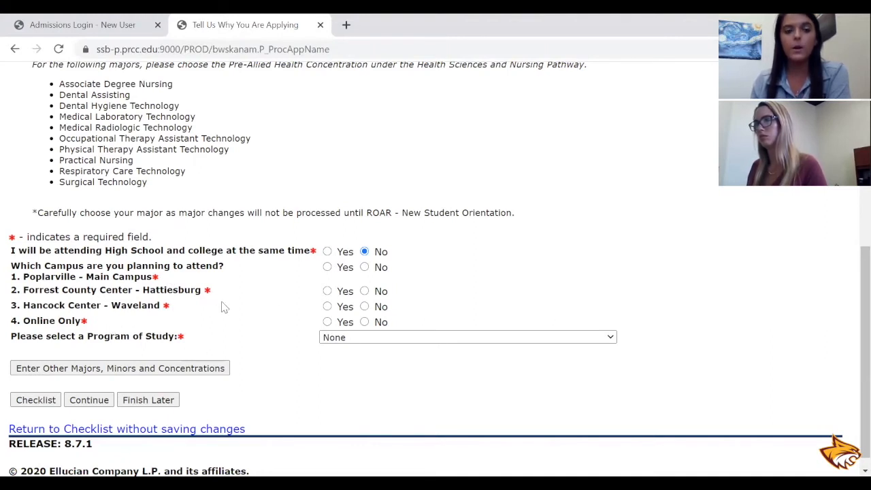
left_click(327, 267)
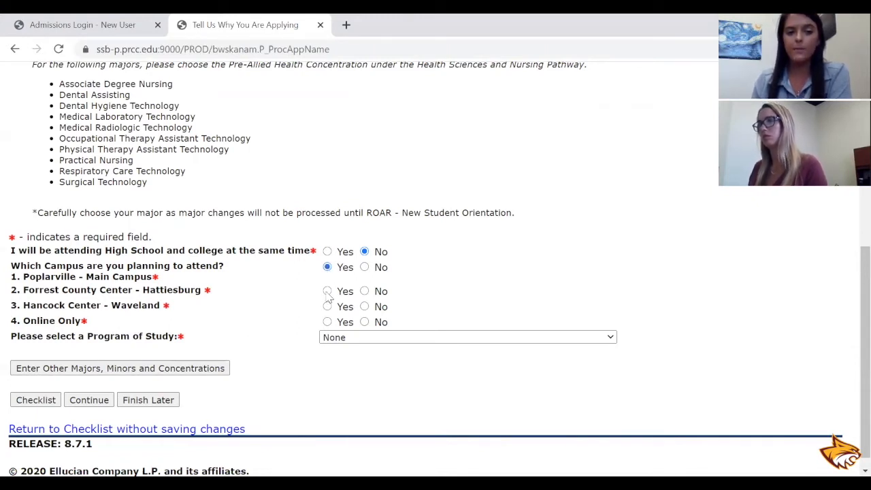
left_click(365, 291)
left_click(365, 306)
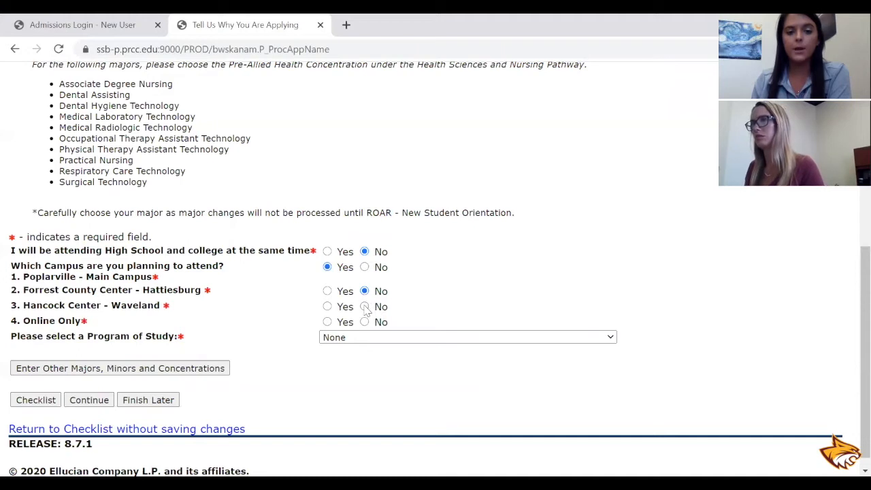
left_click(366, 322)
Choose AAS - Marketing & Management (Poplarville Only) as the program of study and continue to the high school section with concentration None.
scroll(423, 303, "down", 1)
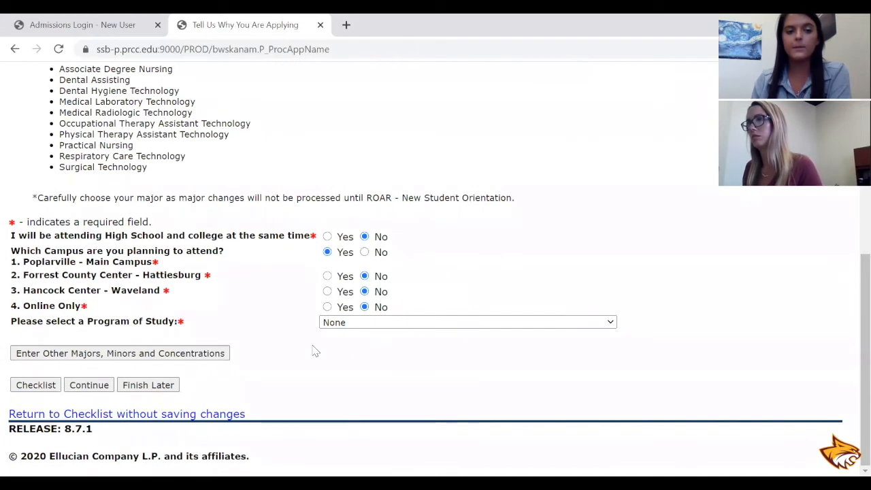
left_click(338, 326)
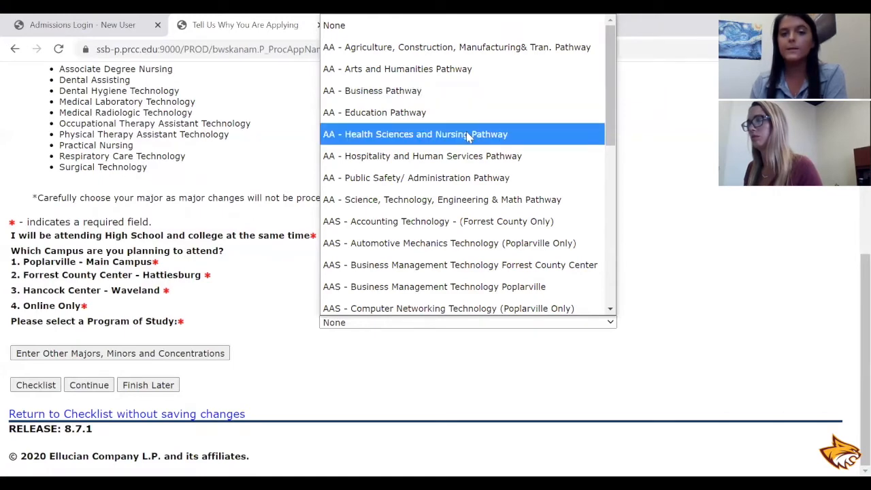
scroll(478, 279, "down", 2)
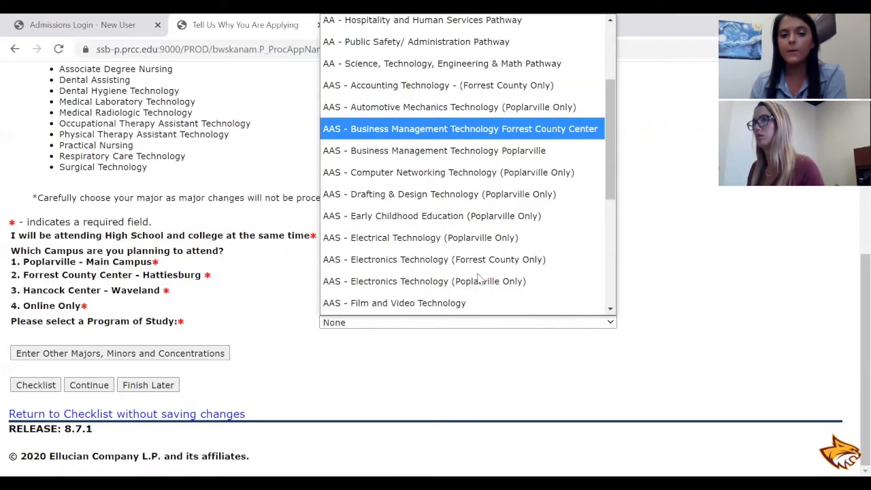
scroll(479, 279, "down", 2)
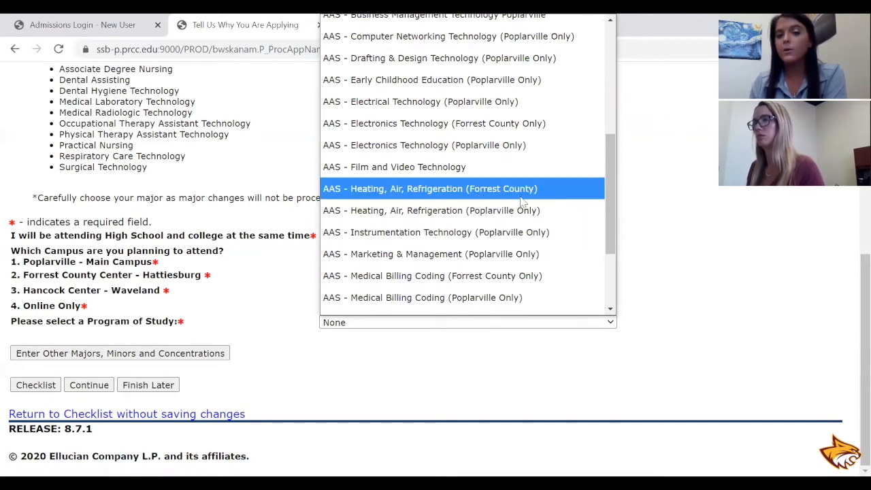
left_click(550, 256)
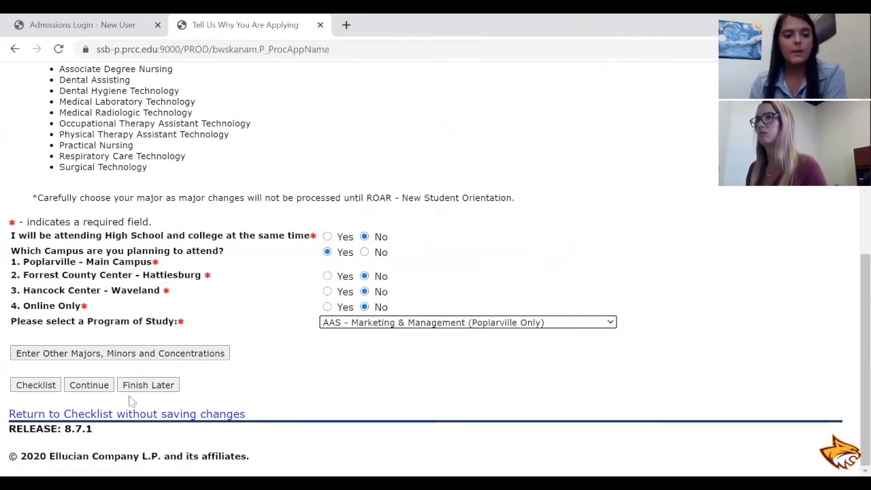
left_click(87, 386)
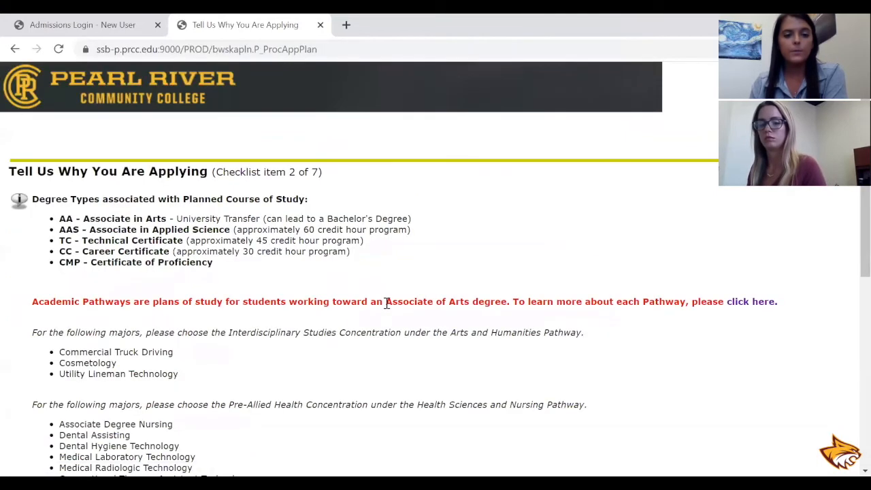
scroll(386, 302, "down", 5)
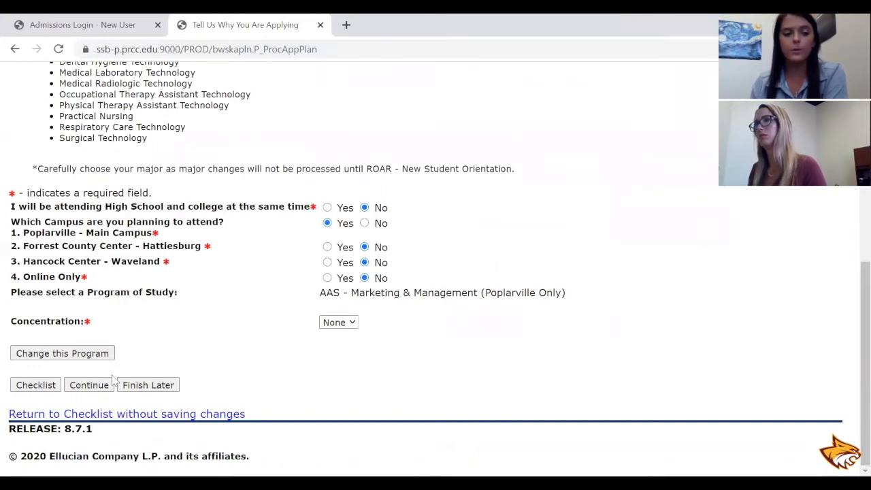
left_click(95, 392)
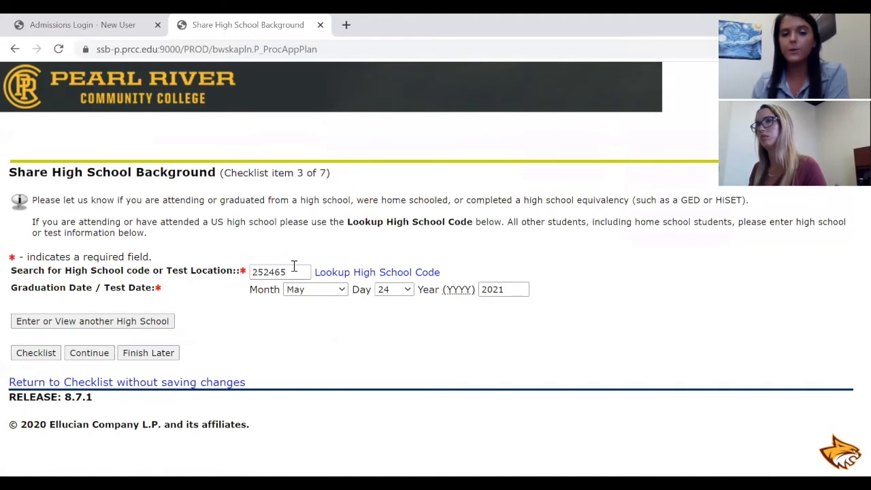
Look up the high school code by choosing Mississippi and USA, and list the matching cities.
left_click(340, 274)
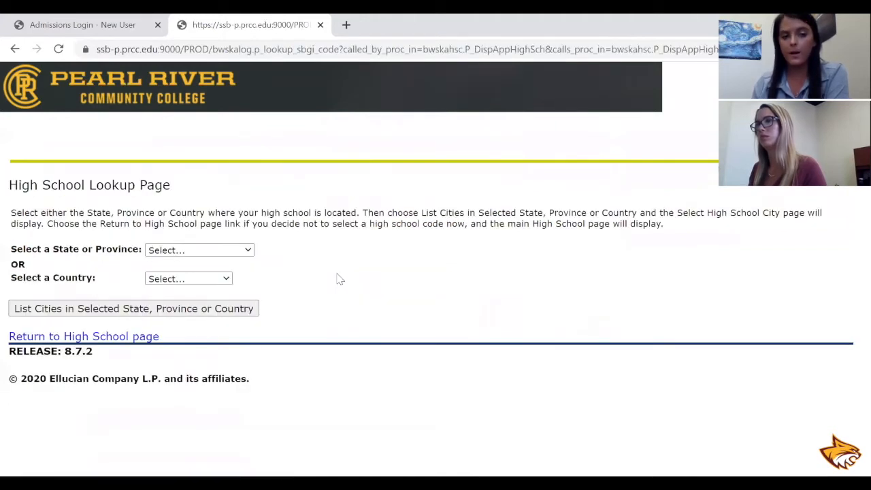
left_click(230, 250)
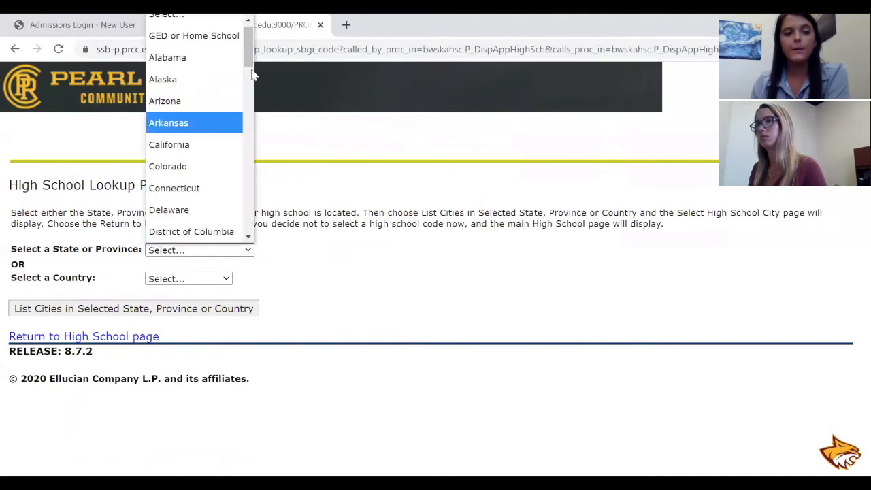
left_click_drag(247, 50, 257, 134)
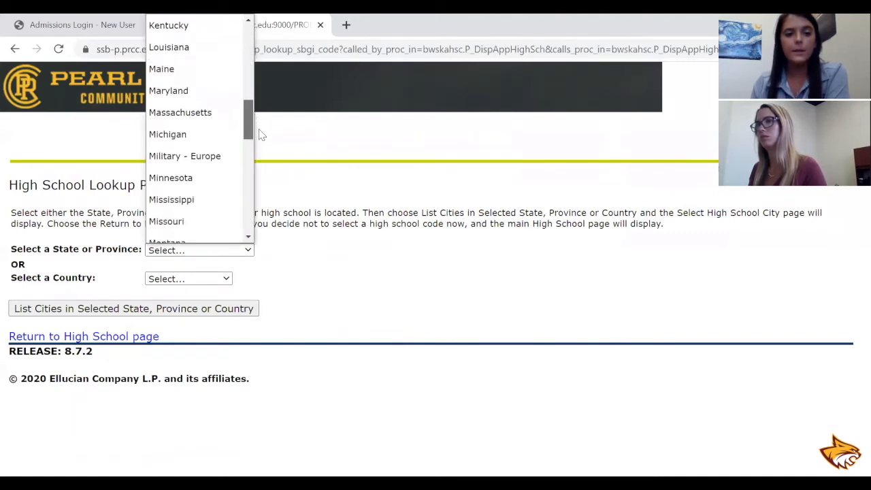
left_click(233, 169)
left_click(190, 282)
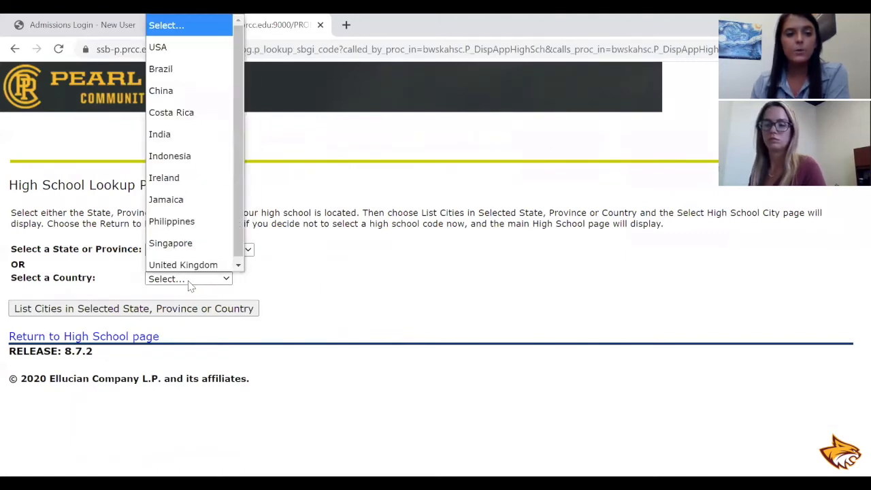
left_click(179, 43)
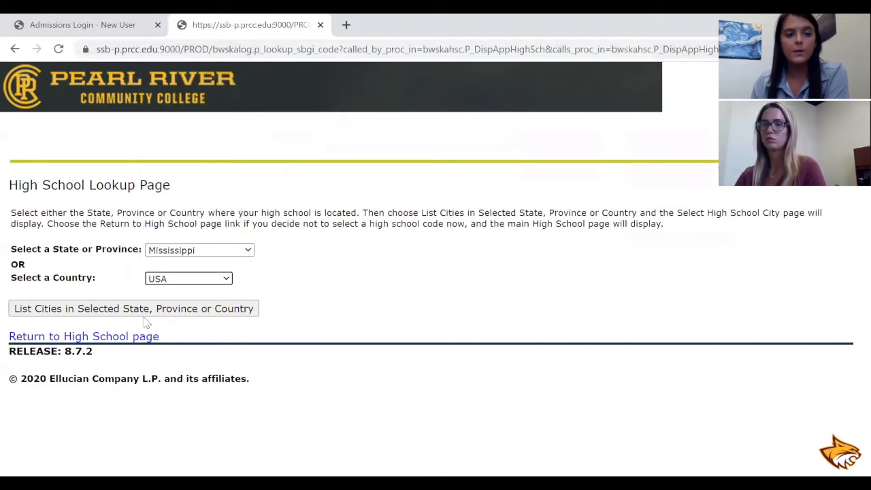
left_click(144, 312)
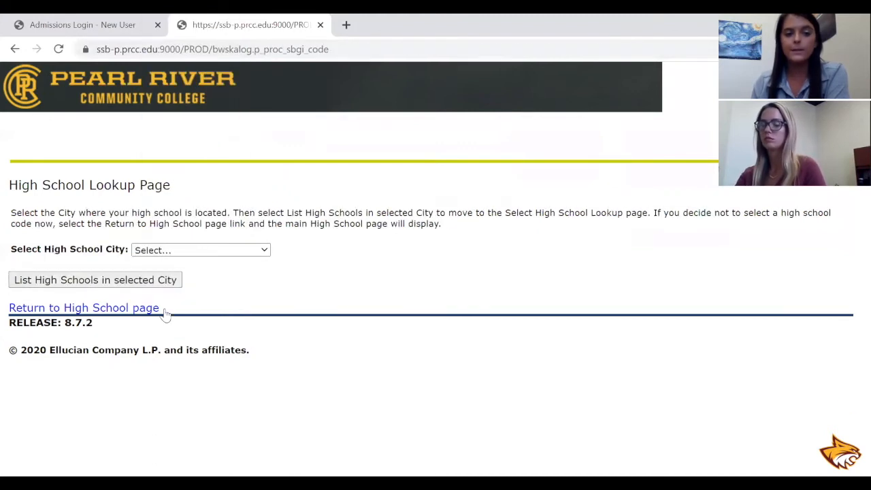
Choose Poplarville as the high school city and list its high schools.
left_click(252, 253)
left_click_drag(264, 33, 264, 170)
scroll(205, 191, "down", 2)
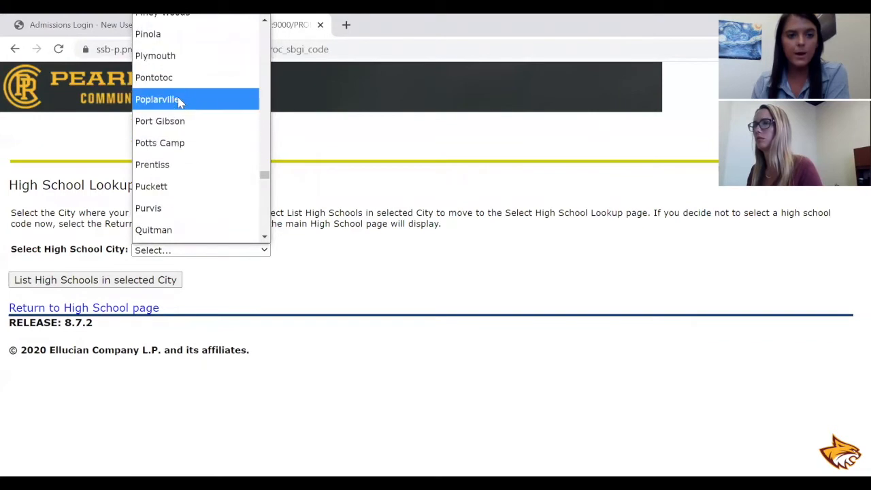
left_click(181, 102)
left_click(90, 283)
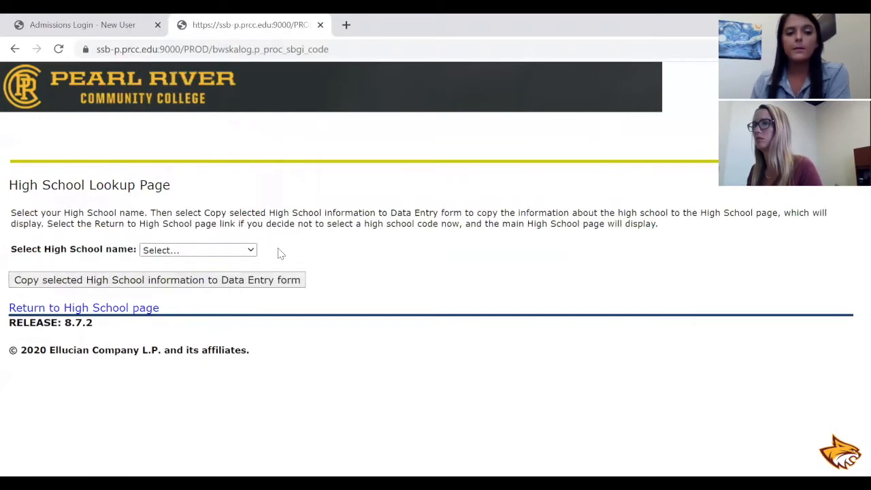
Select Poplarville High School, copy its information to the data entry form and continue to the other colleges section.
left_click(245, 251)
left_click(232, 290)
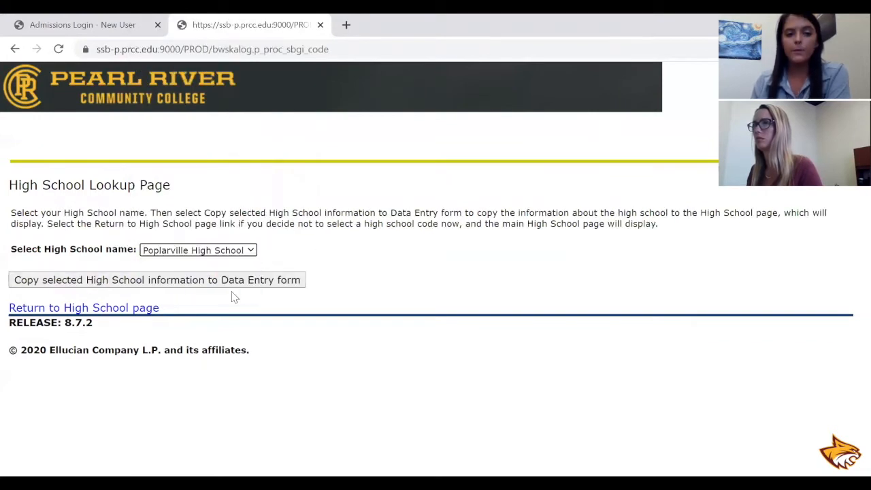
left_click(220, 281)
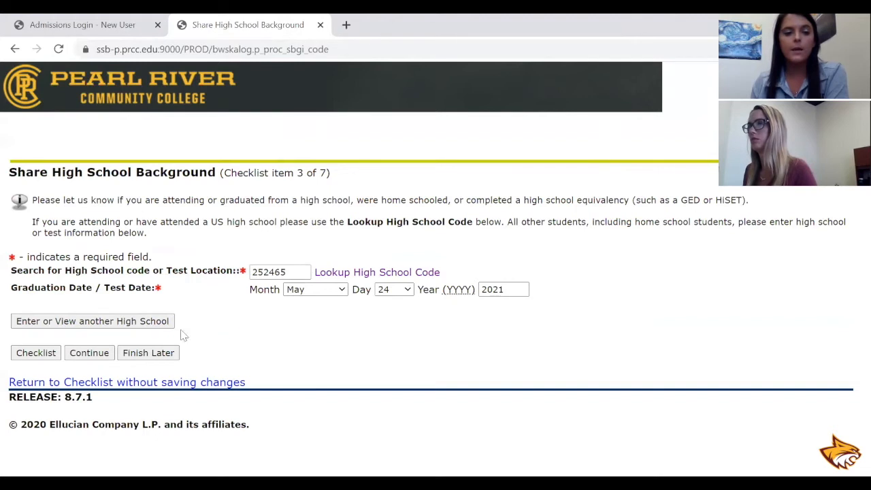
left_click(89, 354)
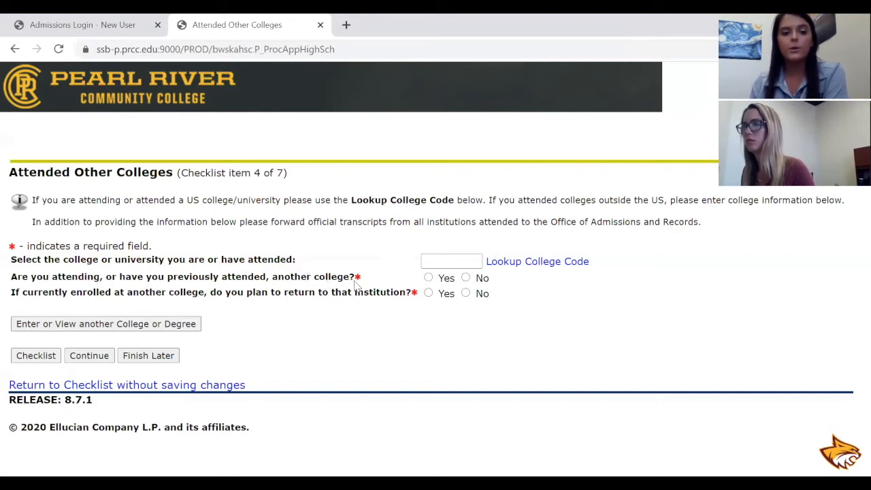
Answer No to attending another college and No to returning to that institution, and continue to the contact section.
left_click(466, 278)
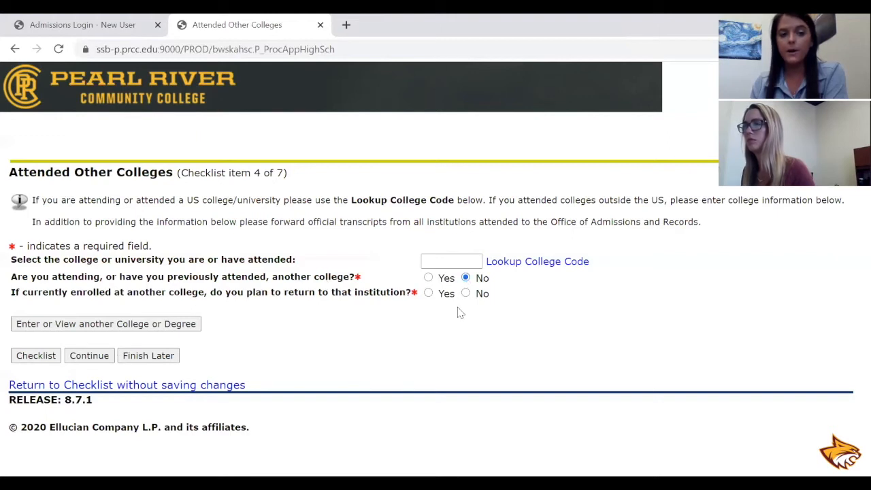
left_click(466, 293)
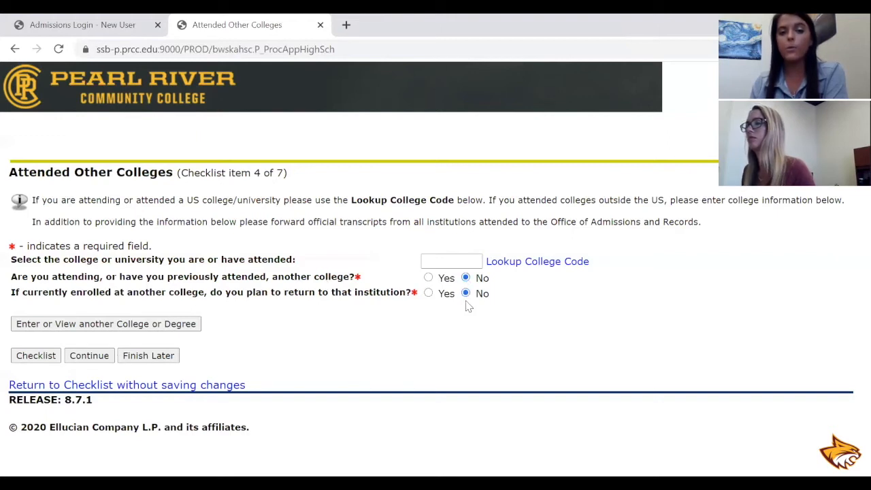
left_click(90, 356)
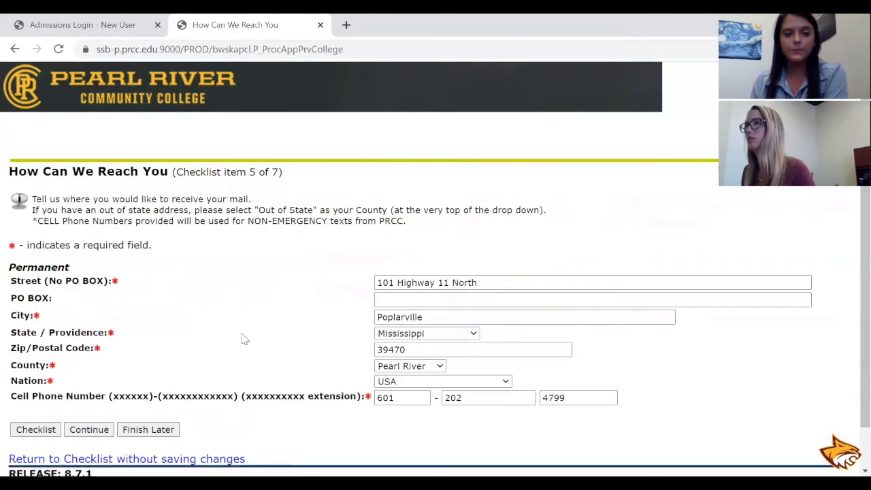
Review and accept the prefilled contact and parent details, keeping the relationship Mother, and continue to the personal information section.
scroll(232, 335, "down", 1)
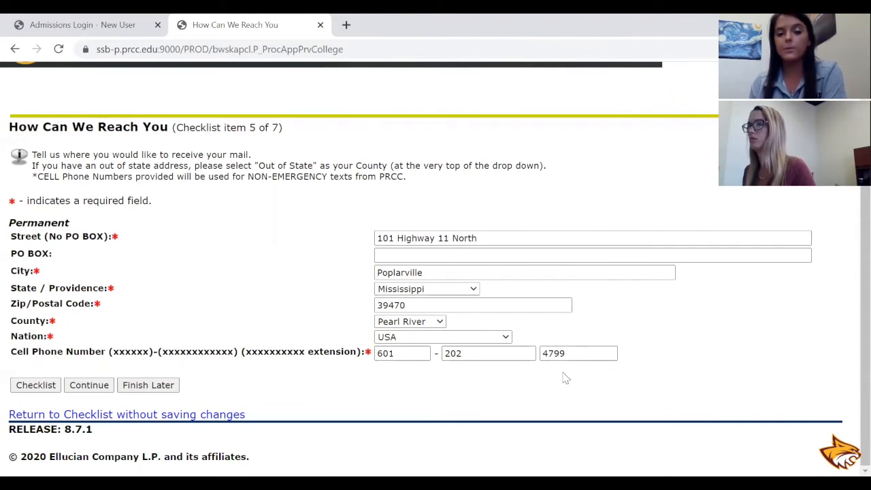
left_click(89, 386)
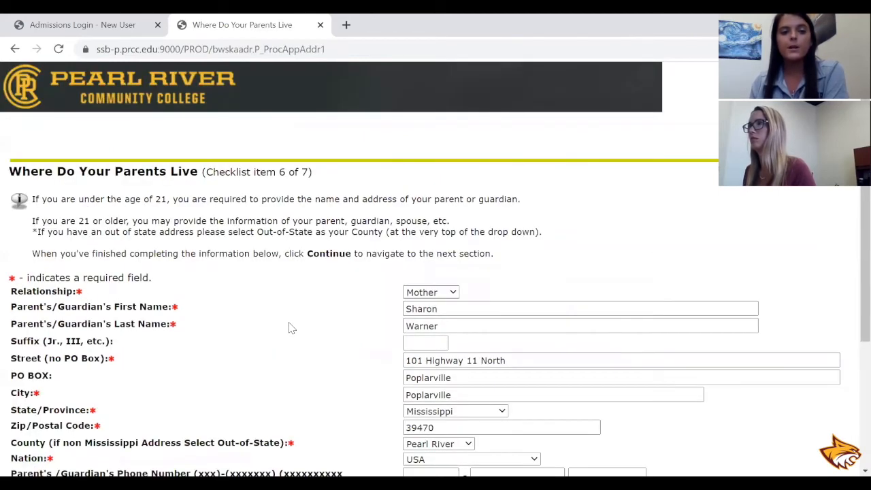
scroll(289, 328, "down", 1)
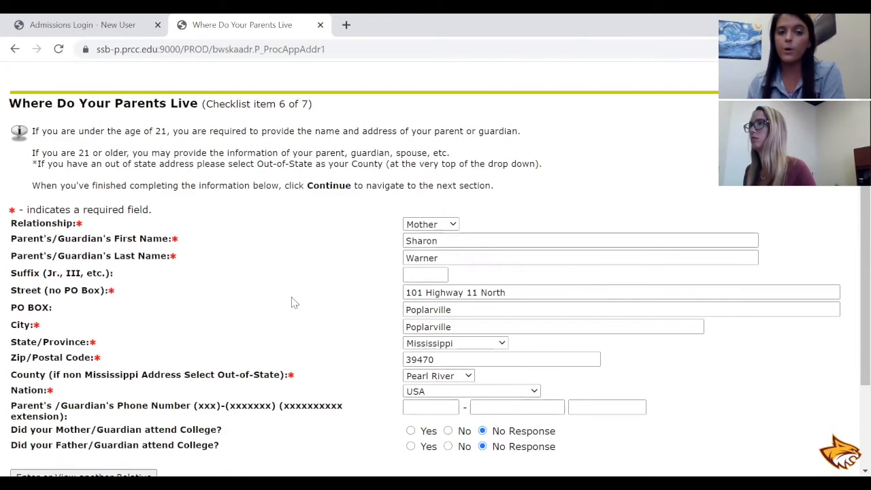
scroll(331, 311, "down", 1)
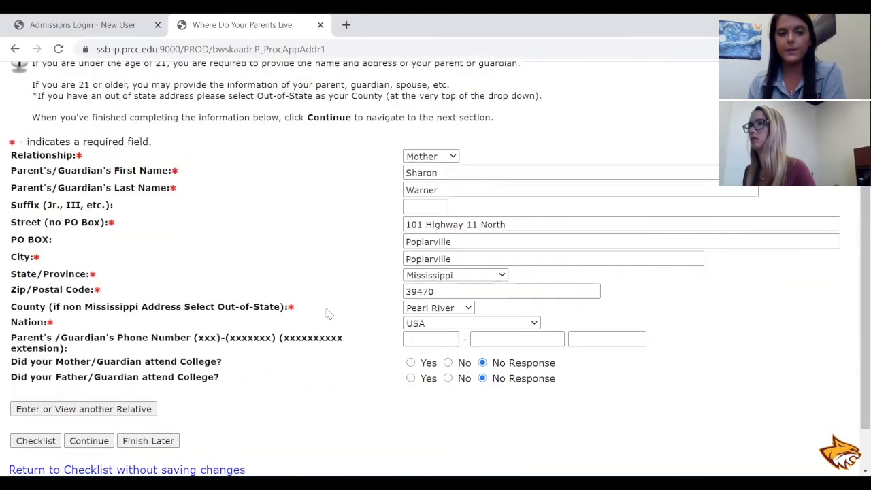
left_click(455, 157)
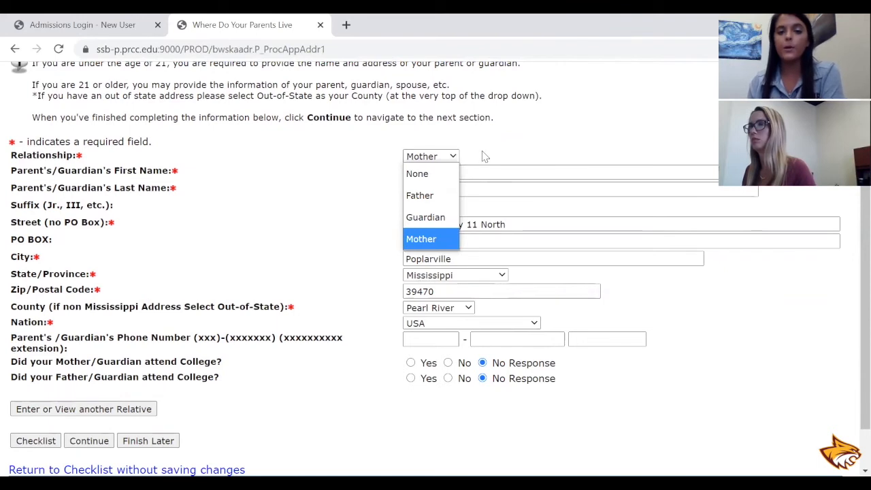
left_click(484, 155)
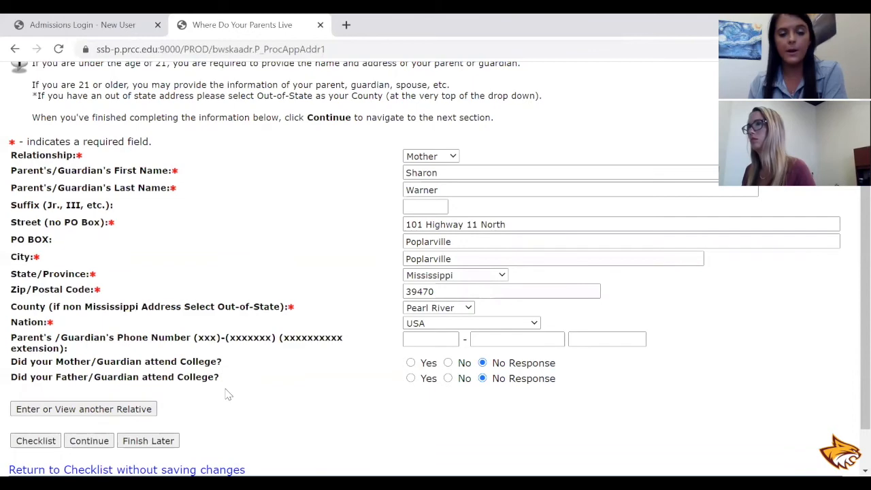
left_click(92, 446)
Enter the applicant's Social Security number in the SSN field.
scroll(258, 372, "down", 1)
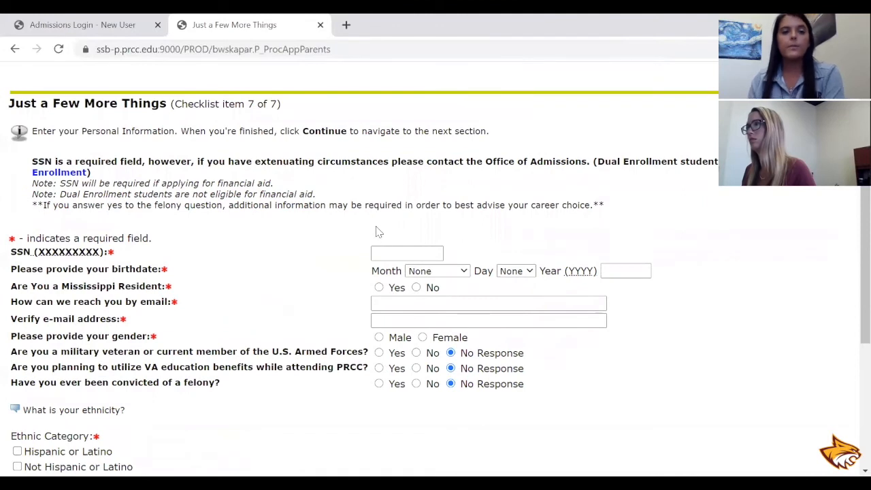
left_click(394, 253)
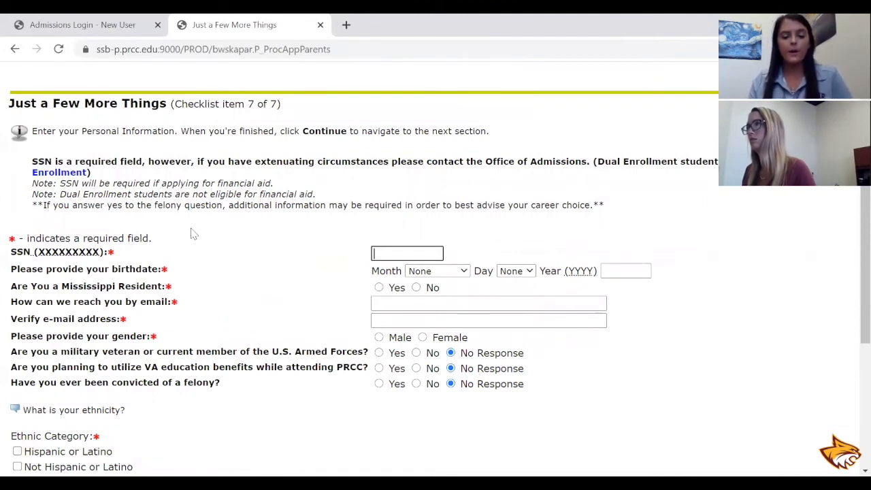
type("123456")
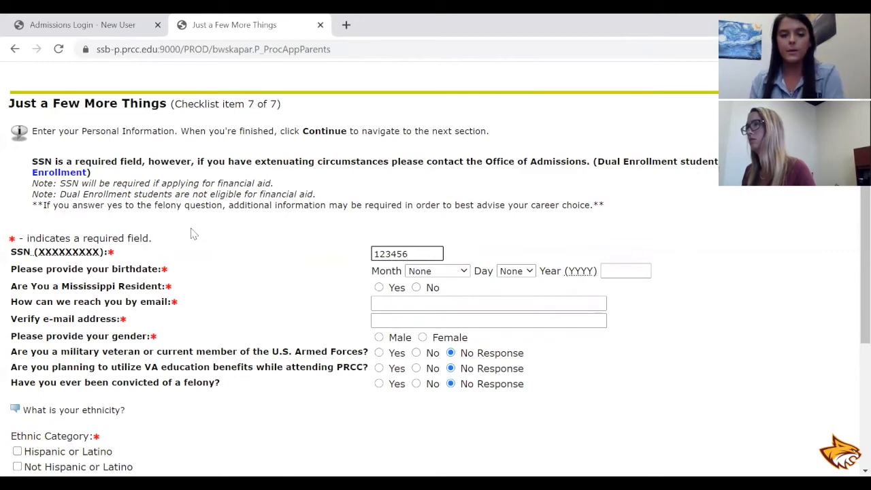
type("789")
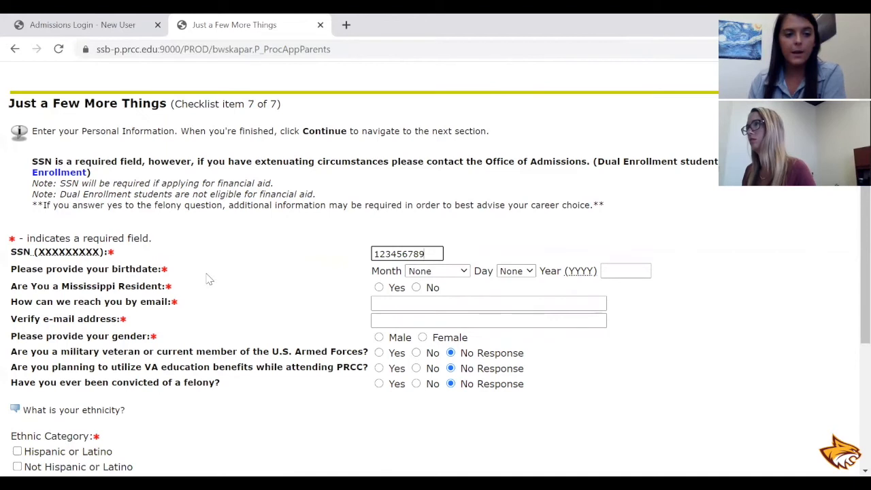
Fill in the applicant's date of birth with month, day and year.
left_click(432, 275)
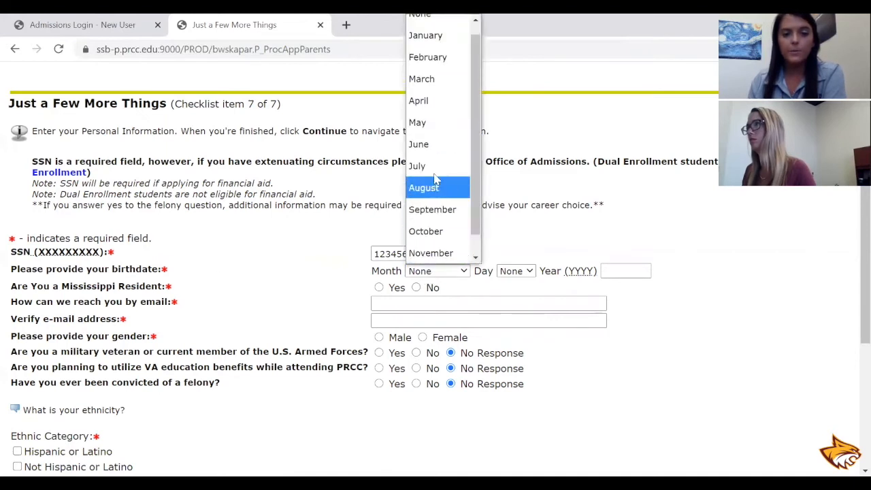
left_click(426, 166)
left_click(516, 271)
scroll(523, 218, "down", 3)
scroll(523, 218, "down", 3)
scroll(520, 225, "up", 2)
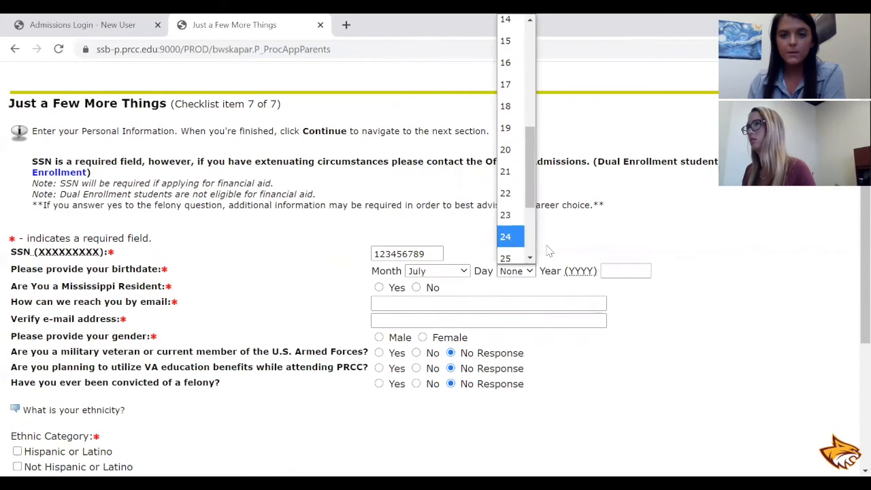
left_click(510, 236)
left_click(621, 270)
type("1993")
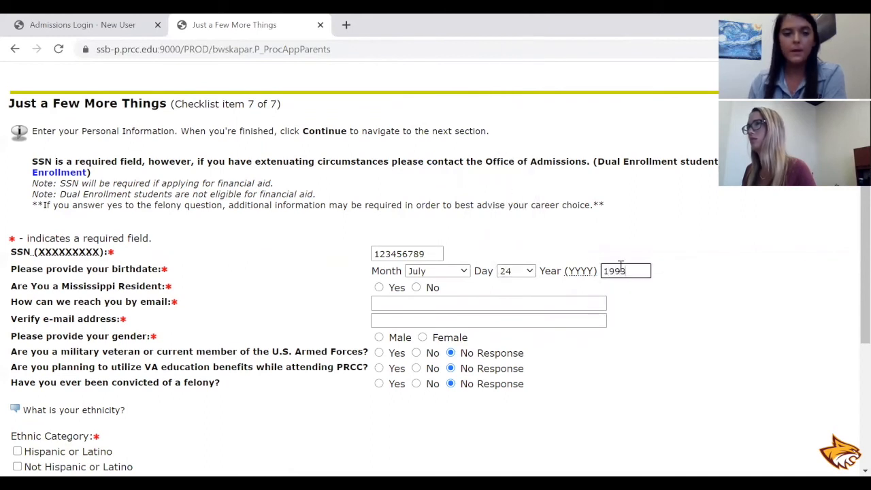
Answer Yes to being a Mississippi resident and fill in both e-mail fields with the applicant's saved address.
left_click(379, 287)
left_click(389, 304)
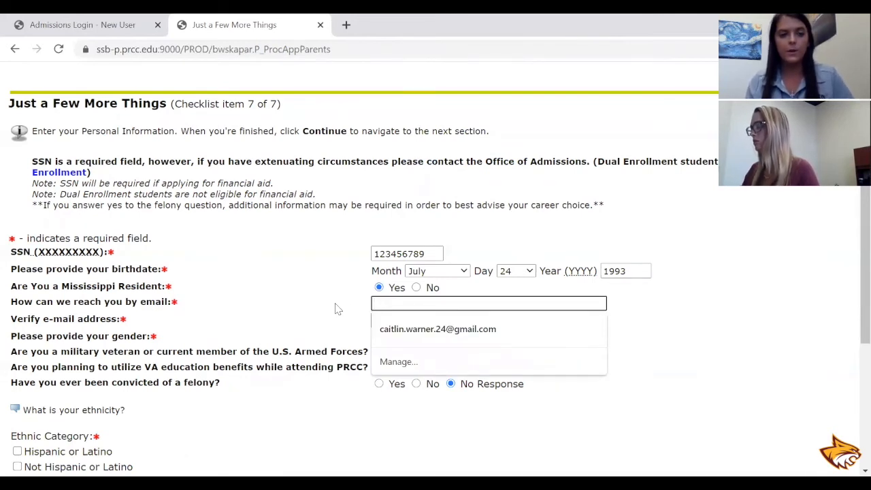
key("Down")
key("Return")
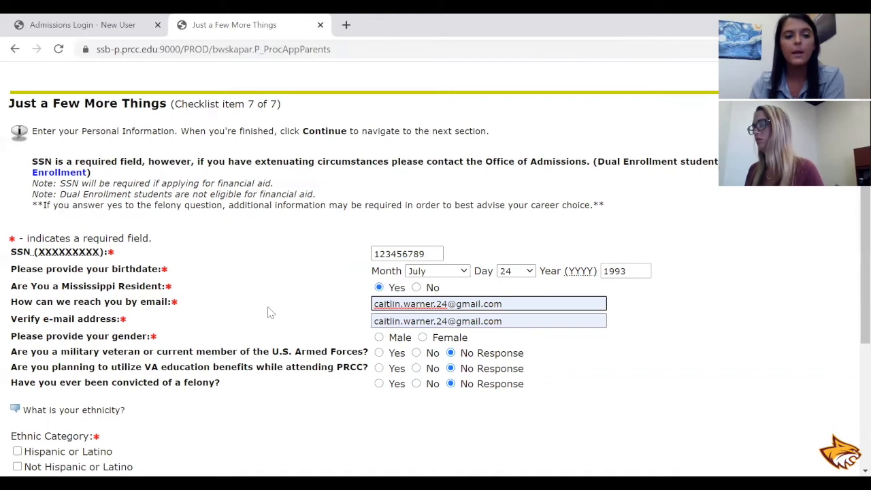
Set the gender to Female and answer No to military service, VA education benefits and felony conviction.
left_click(423, 339)
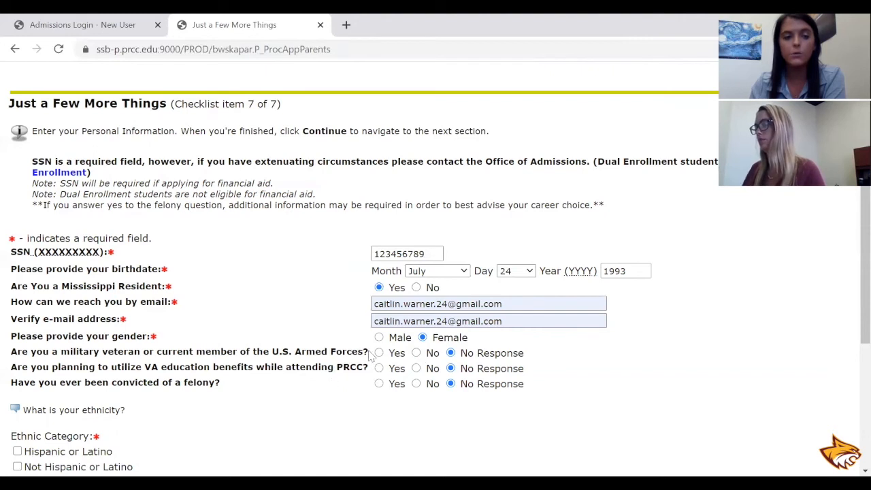
left_click(416, 353)
left_click(416, 368)
left_click(416, 384)
Set the ethnic category to Not Hispanic or Latino, keep the race as Caucasian, and continue to the application checklist.
scroll(281, 411, "down", 1)
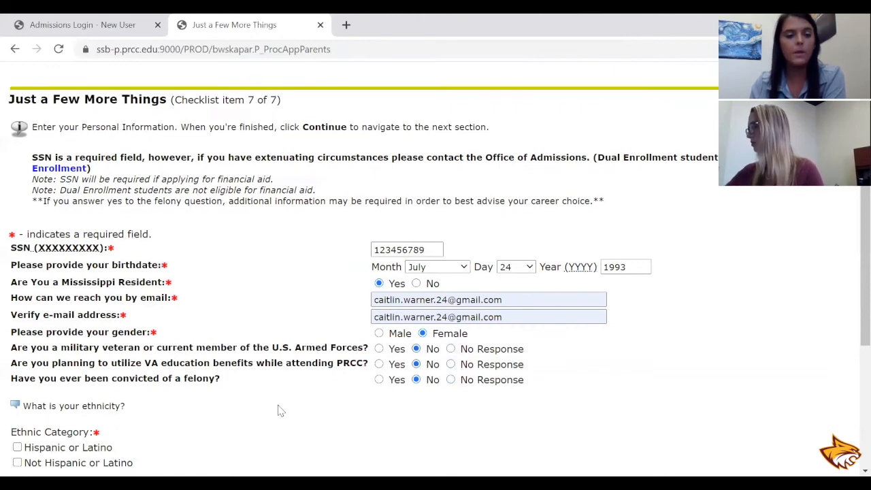
scroll(278, 410, "down", 2)
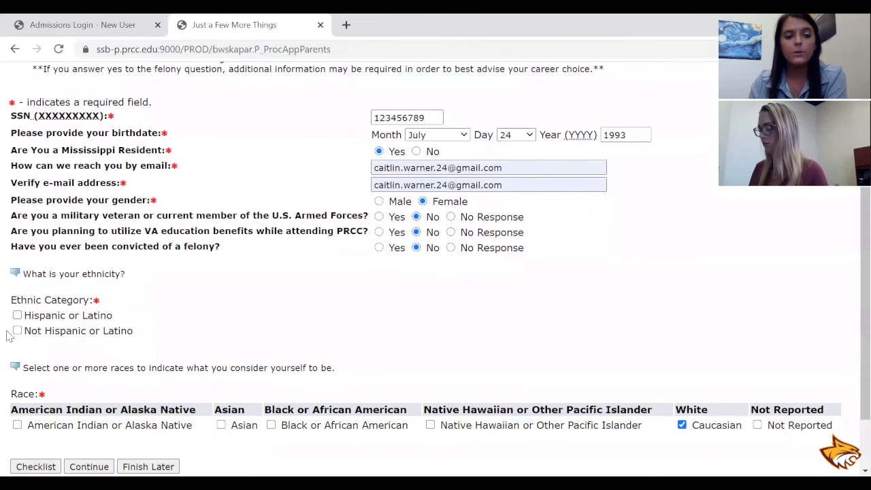
left_click(17, 331)
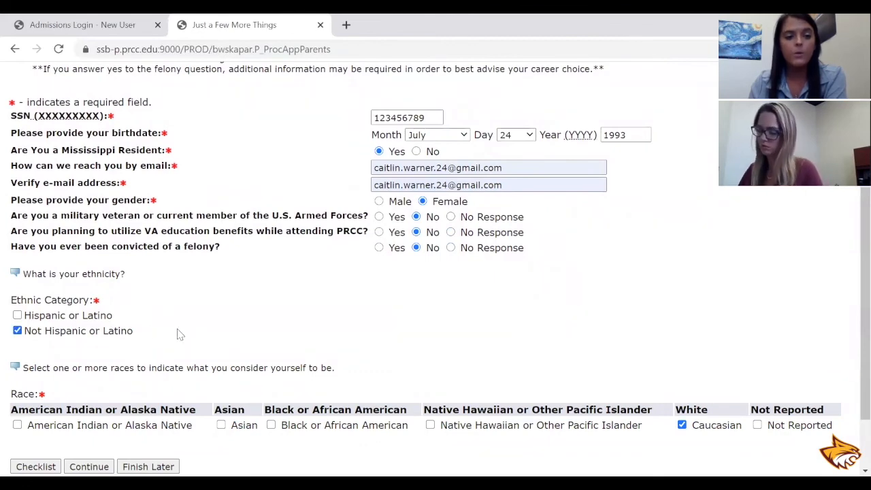
scroll(163, 333, "down", 1)
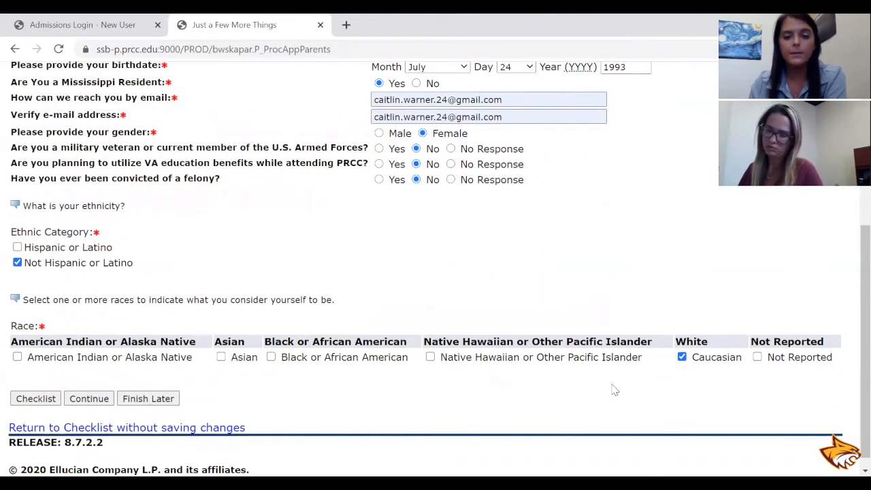
left_click(84, 402)
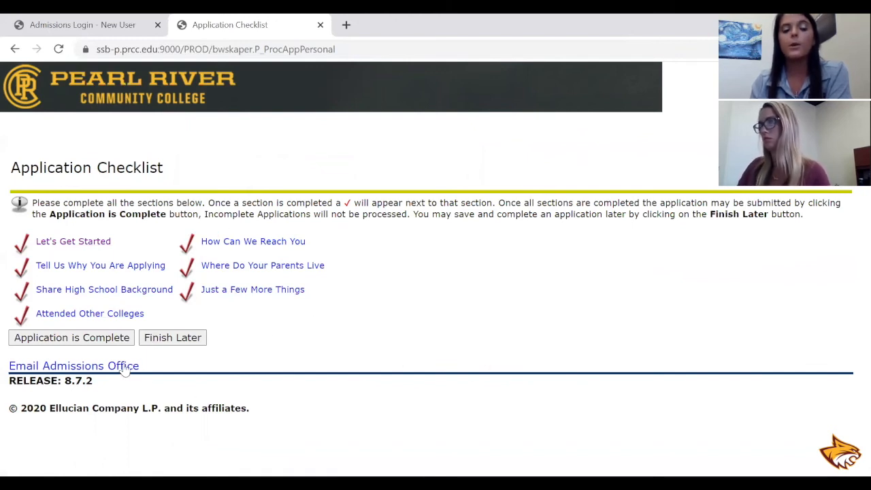
Declare the application complete and agree to the terms of the Admissions Agreement to submit it.
left_click(75, 339)
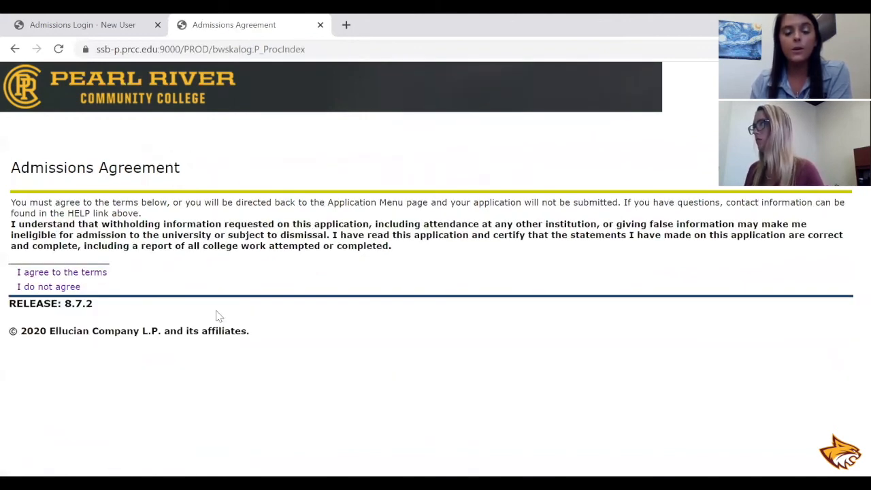
left_click(89, 275)
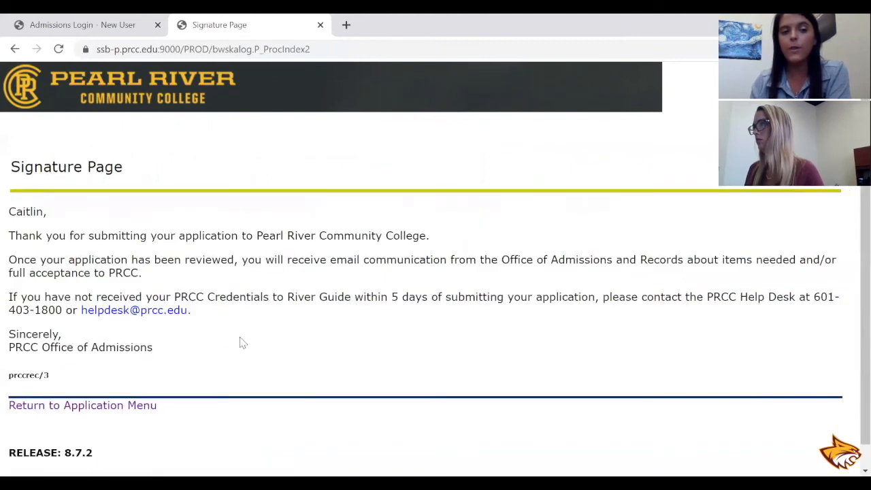